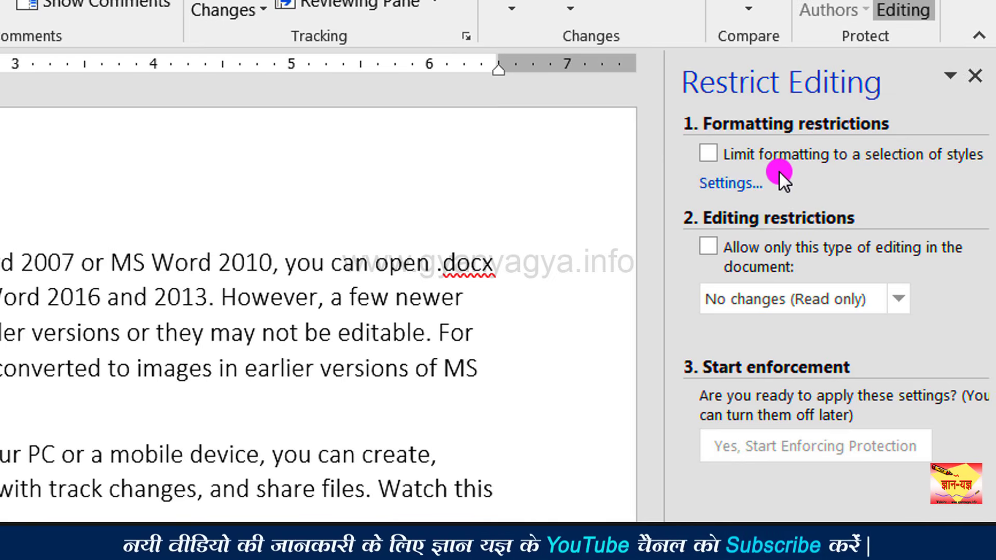
Step: Check 'Limit formatting to a selection of styles' and 'Allow only this type of editing', then expand the editing-type list
click(740, 160)
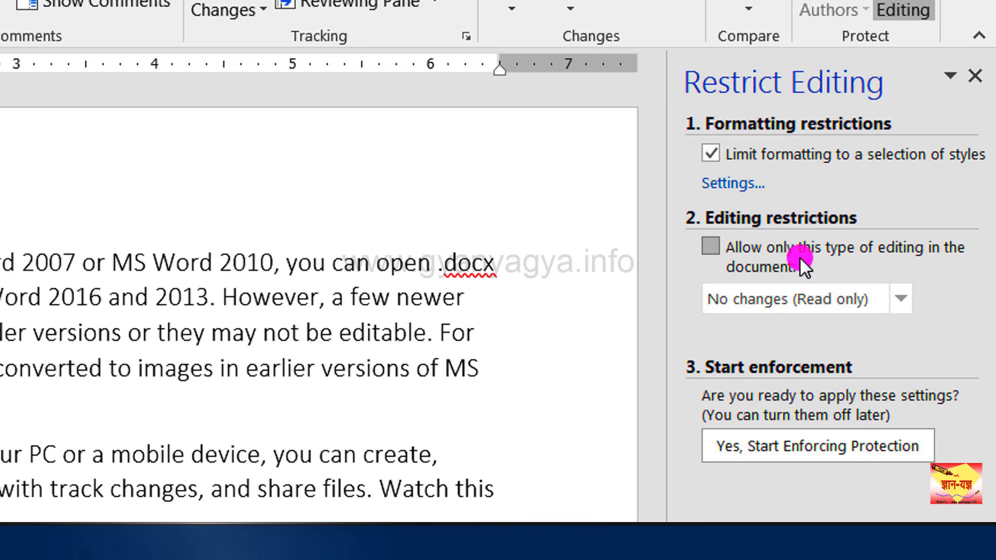
click(718, 250)
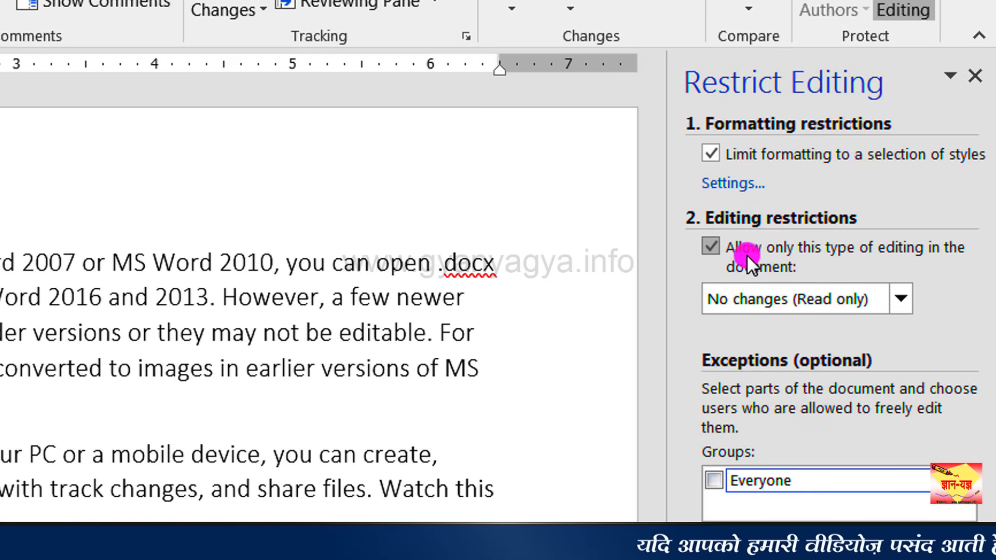
click(901, 298)
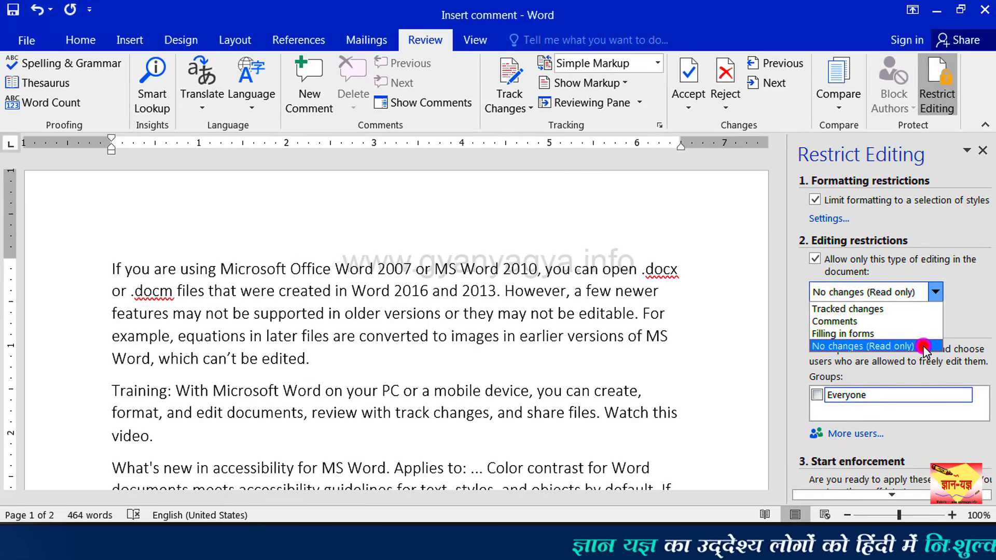
Step: Choose 'No changes (Read only)' as the allowed editing type
click(884, 380)
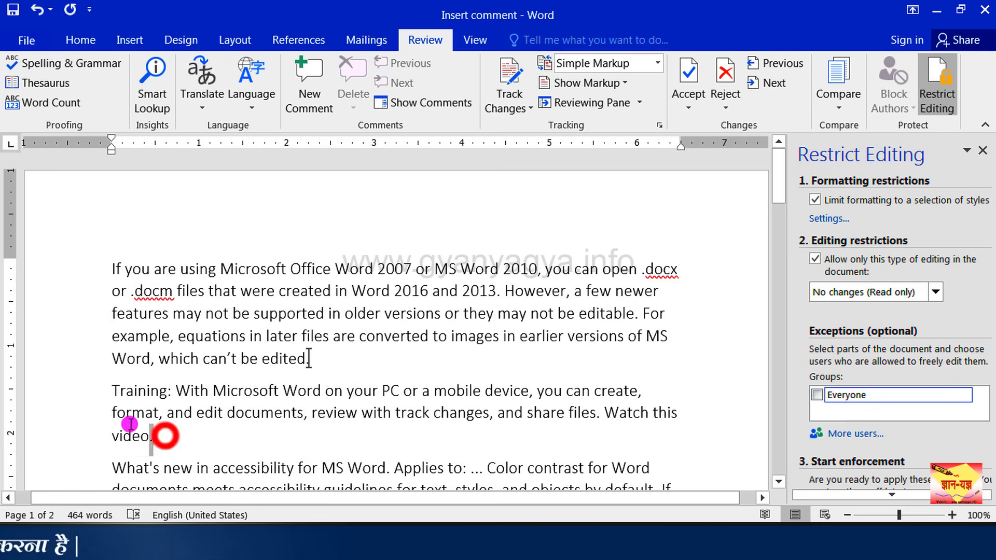
Step: Select the Training, 'What's new' and 'If the properties' paragraphs together
drag(129, 424, 111, 402)
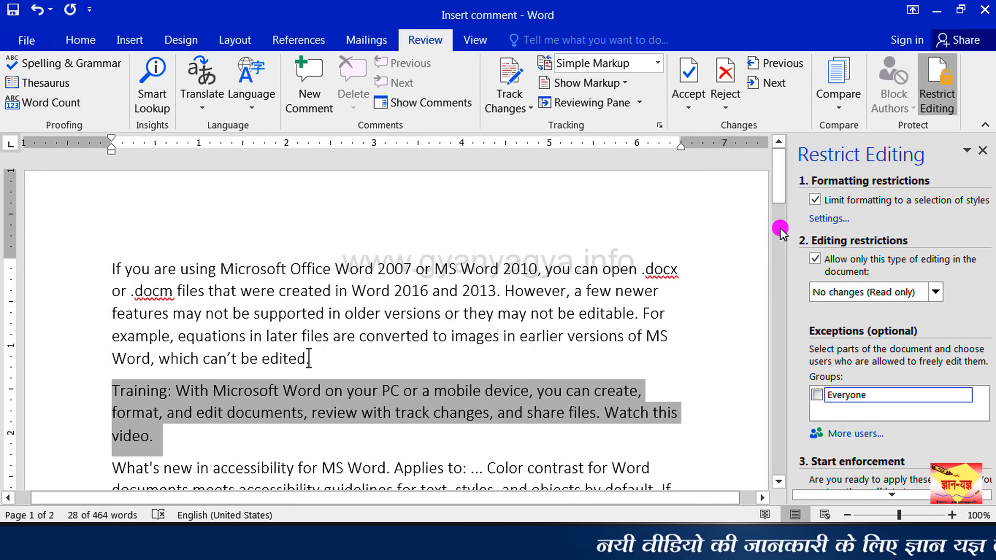
drag(781, 200, 776, 244)
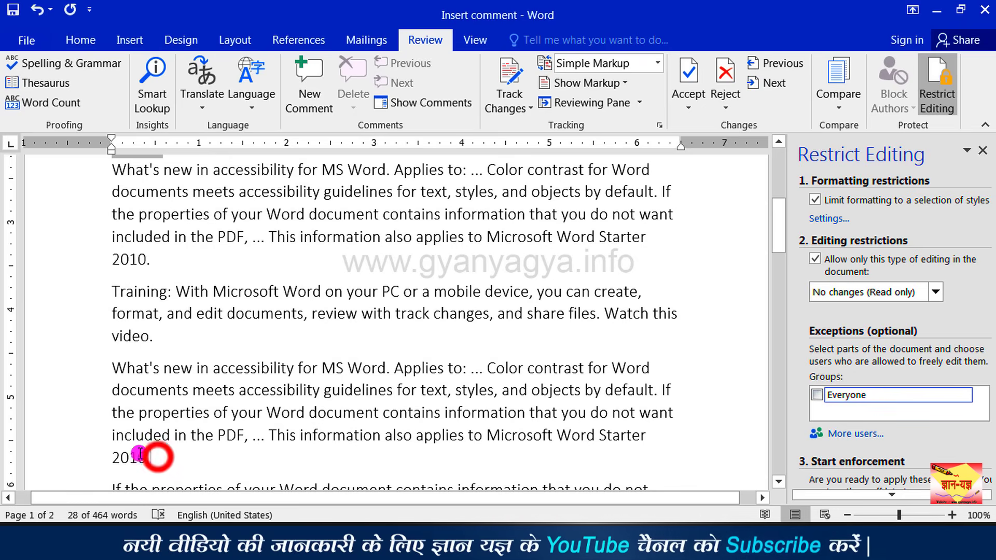
drag(140, 454, 90, 373)
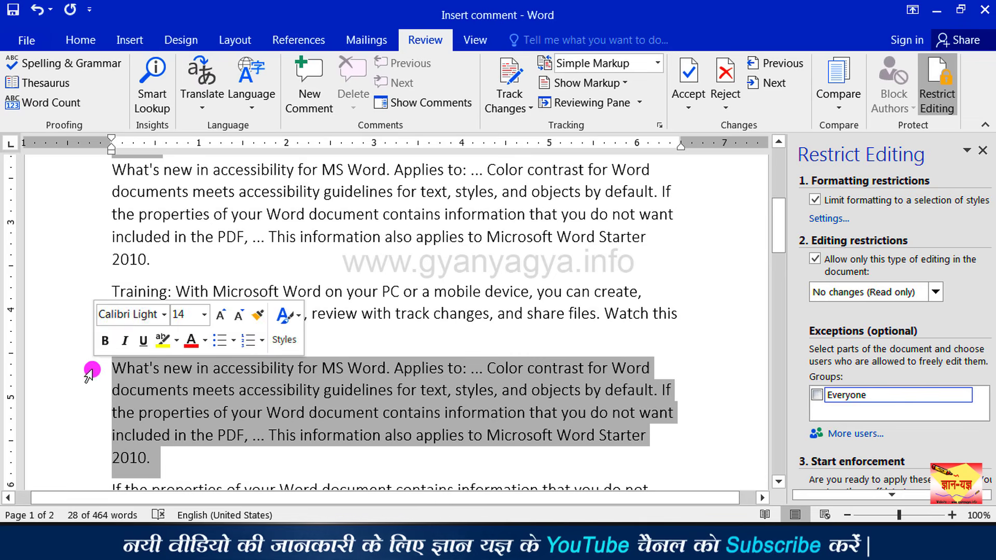
drag(777, 258, 776, 389)
drag(226, 372, 112, 328)
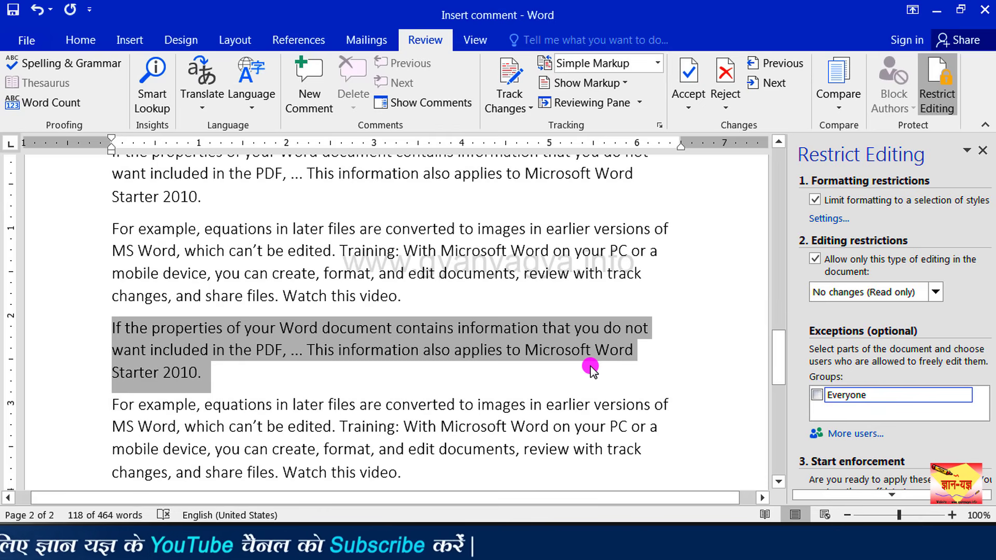
drag(778, 363, 778, 218)
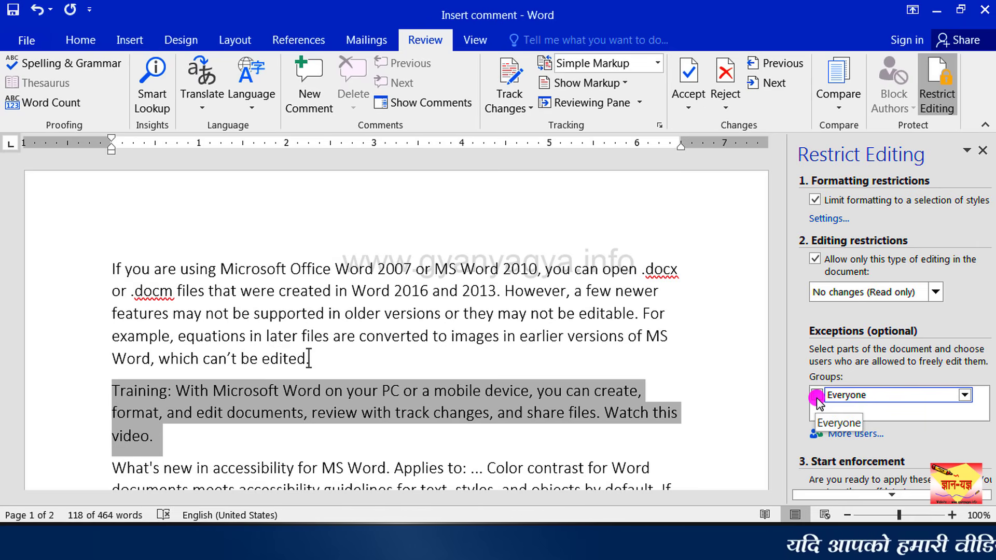
Step: Grant the Everyone group an exception to edit the selected paragraphs
click(817, 396)
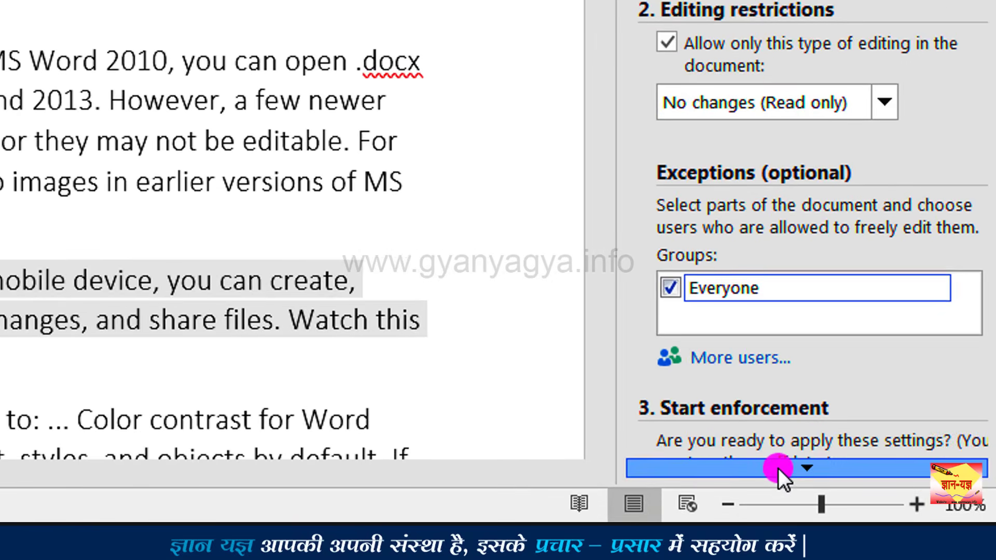
click(777, 468)
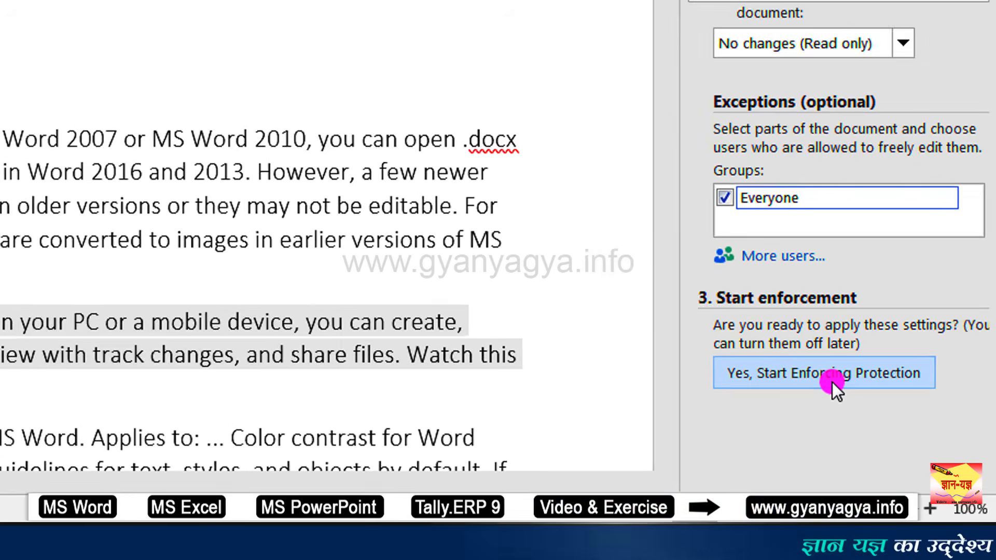
Step: Start enforcing protection, entering and confirming a protection password
click(799, 353)
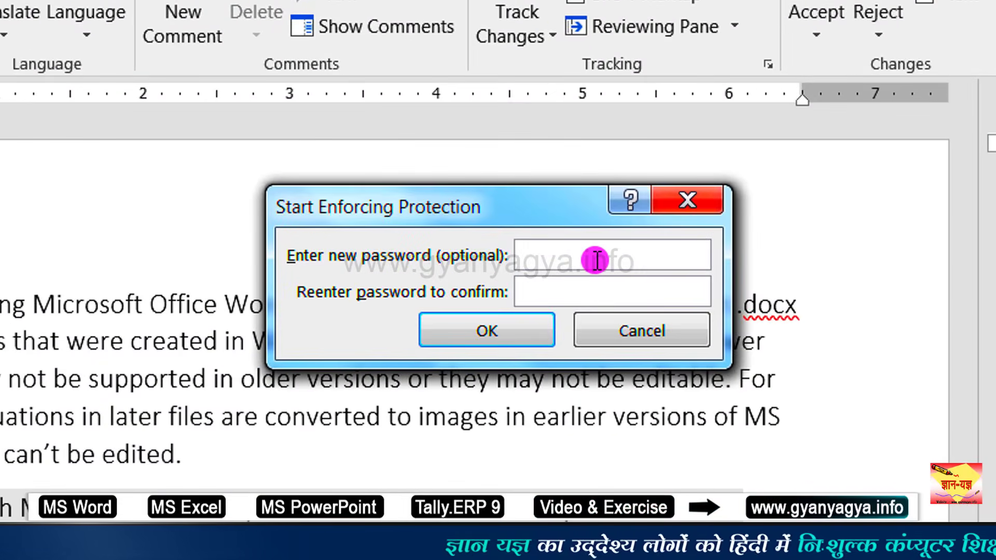
text(12)
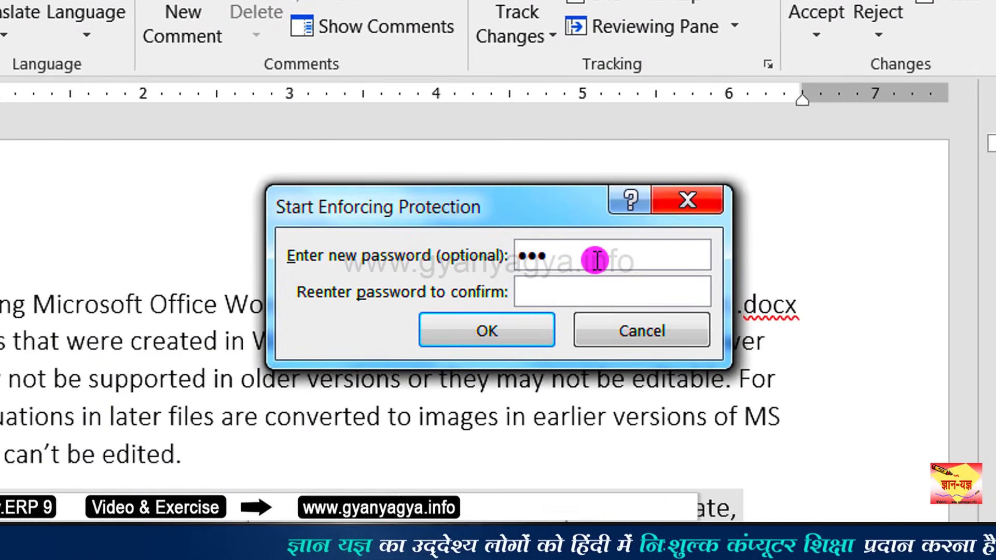
text(4)
click(555, 288)
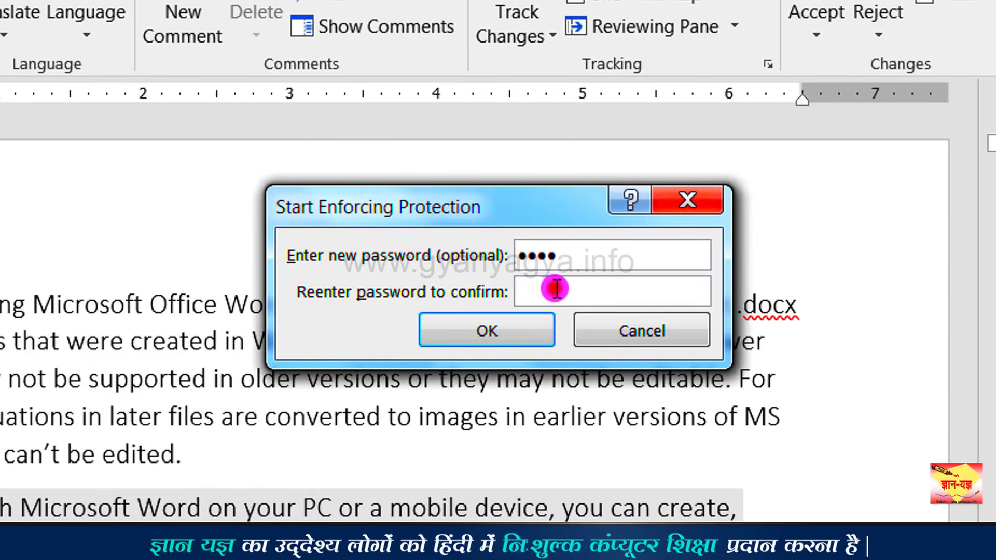
text(1234)
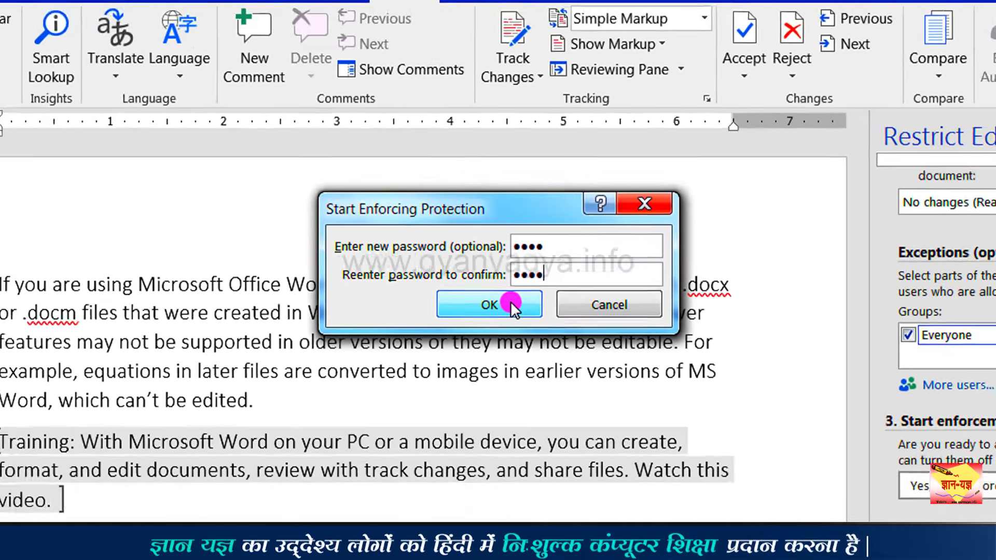
click(519, 332)
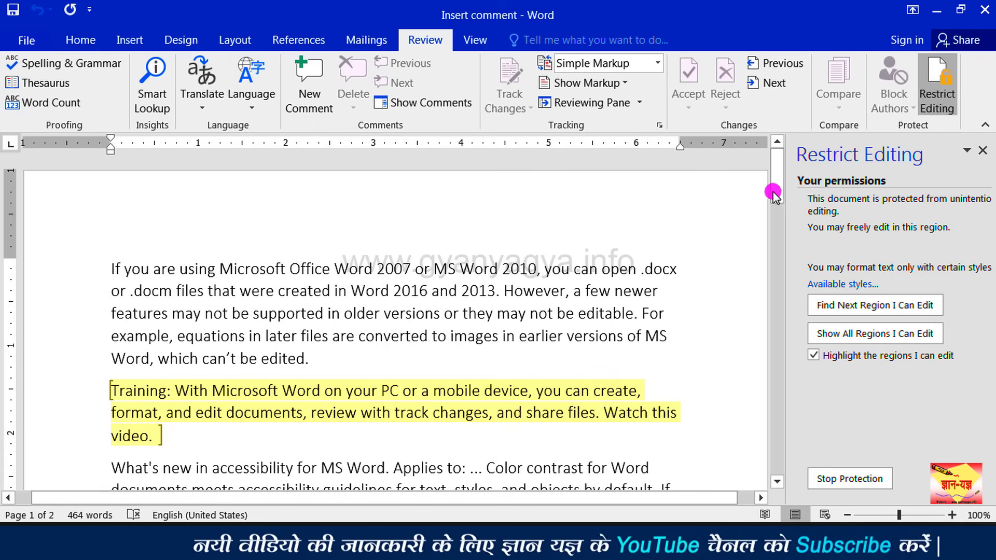
Step: Turn off region highlighting and step through each editable region in turn
mouse_move(772, 194)
mouse_down()
mouse_move(744, 397)
mouse_move(773, 179)
mouse_up()
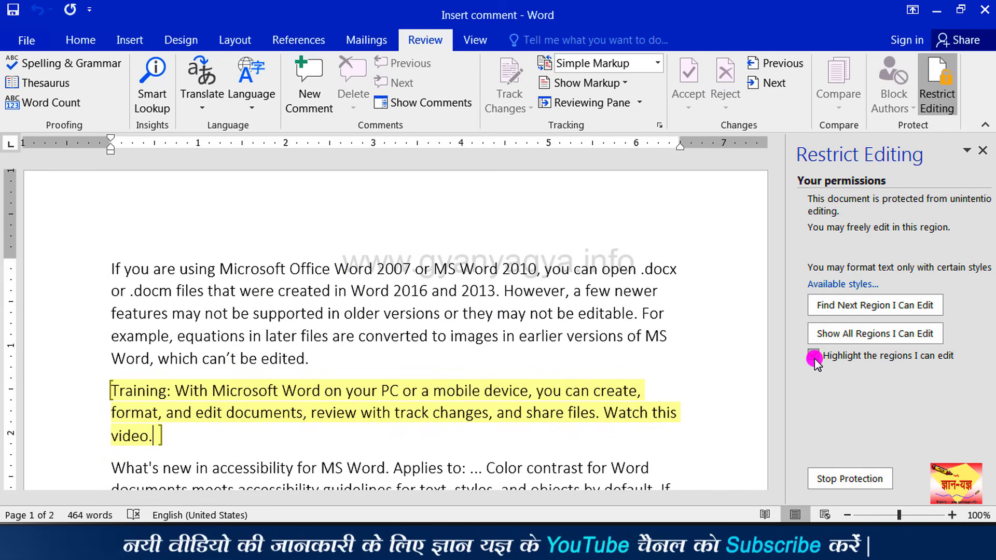
click(813, 356)
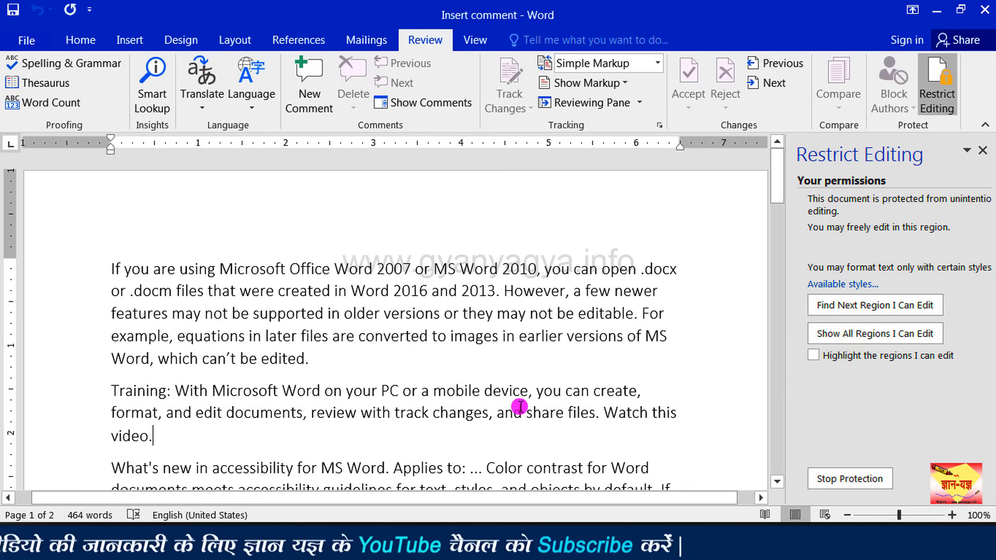
drag(778, 191, 752, 293)
click(879, 307)
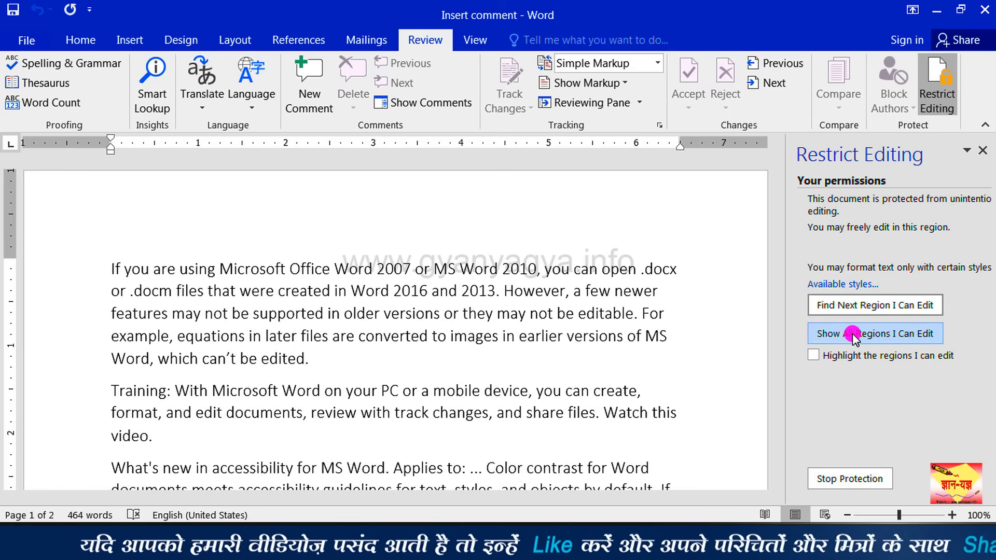
click(889, 308)
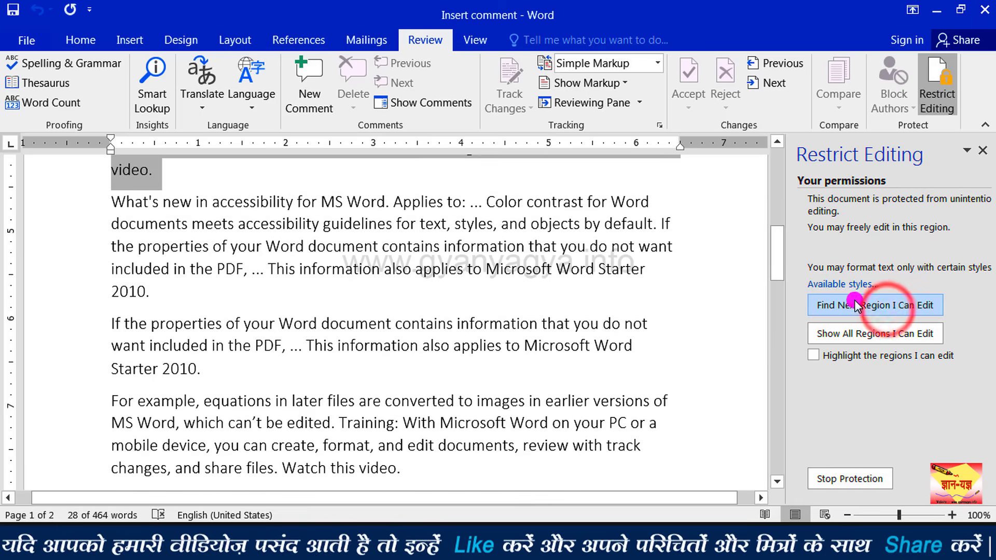
drag(778, 262, 776, 249)
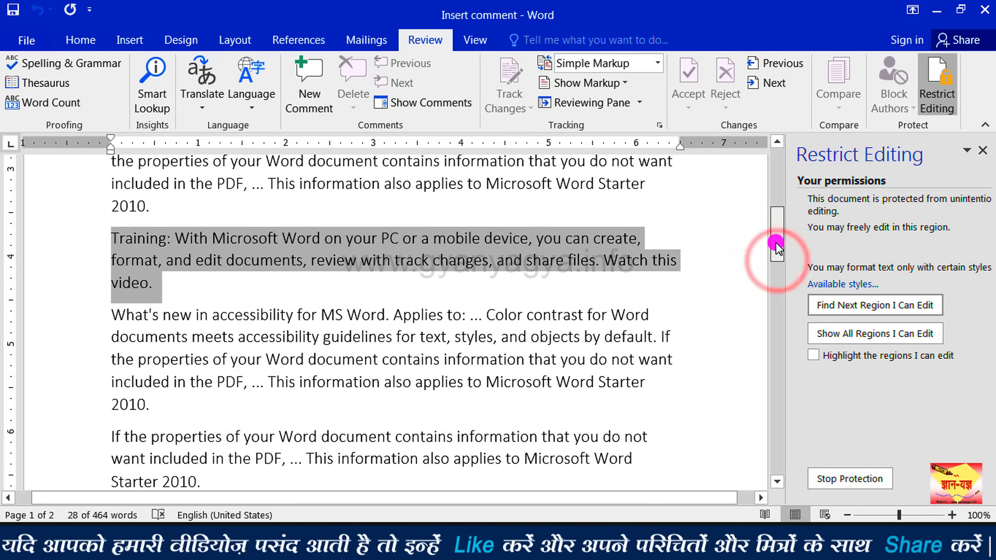
click(902, 308)
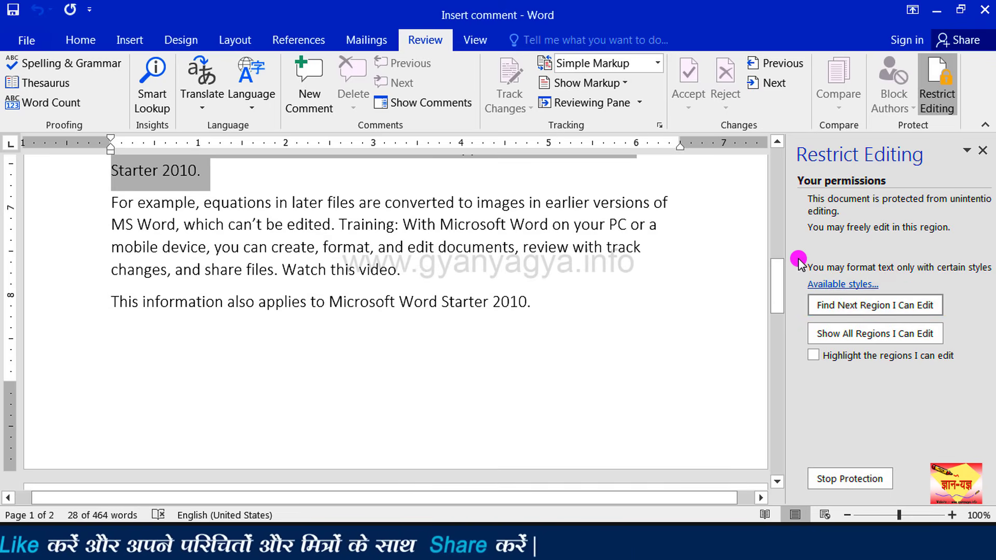
drag(781, 280, 779, 271)
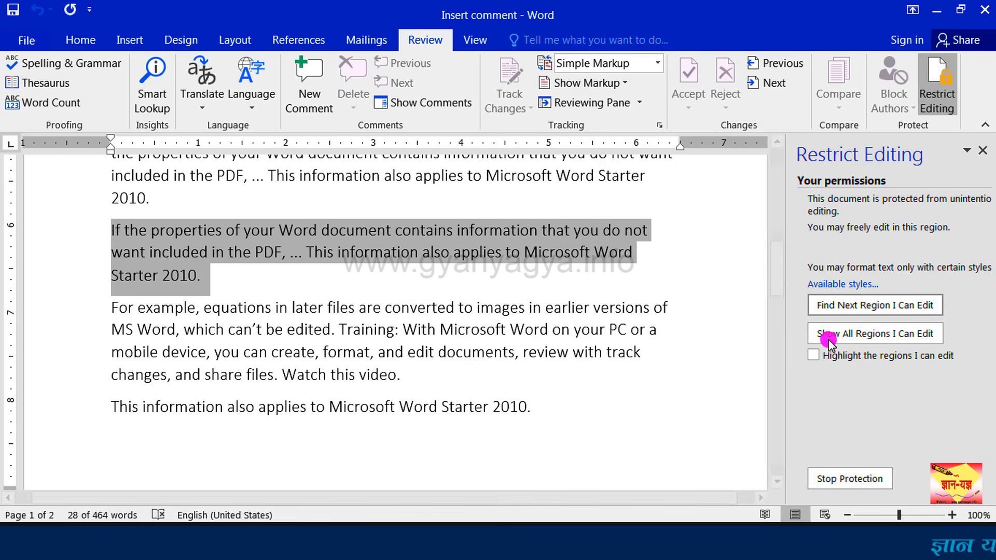
Step: Show all editable regions and highlight them in yellow again
click(885, 339)
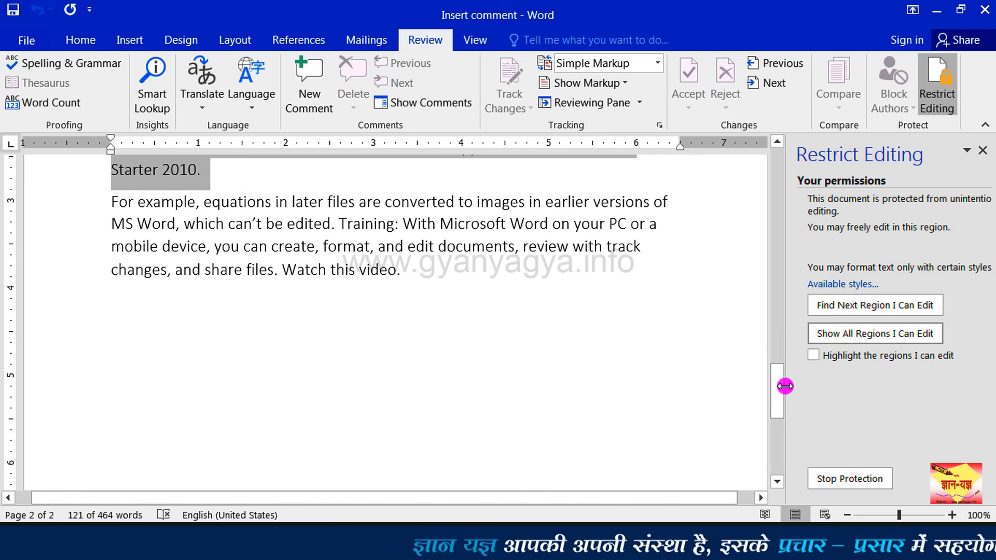
drag(783, 389, 792, 176)
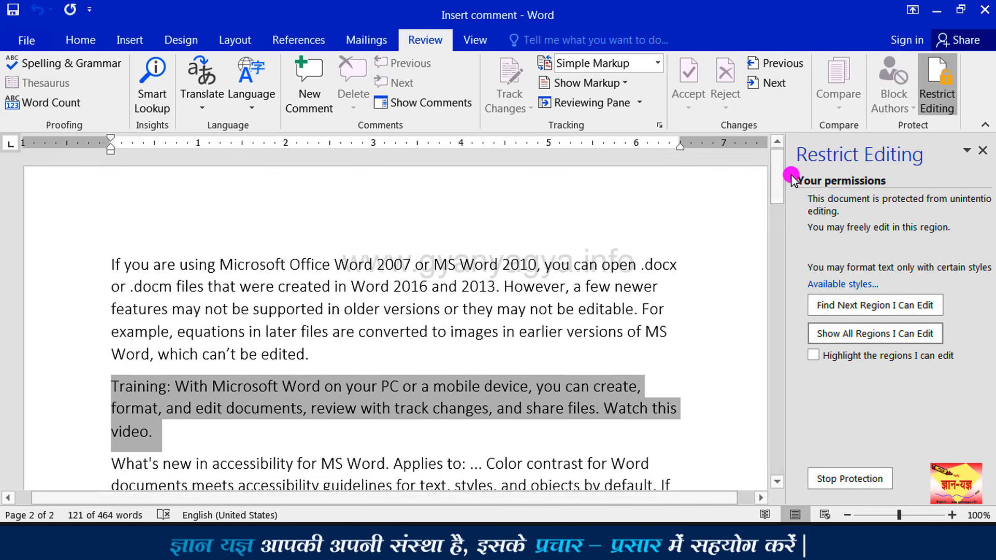
click(814, 358)
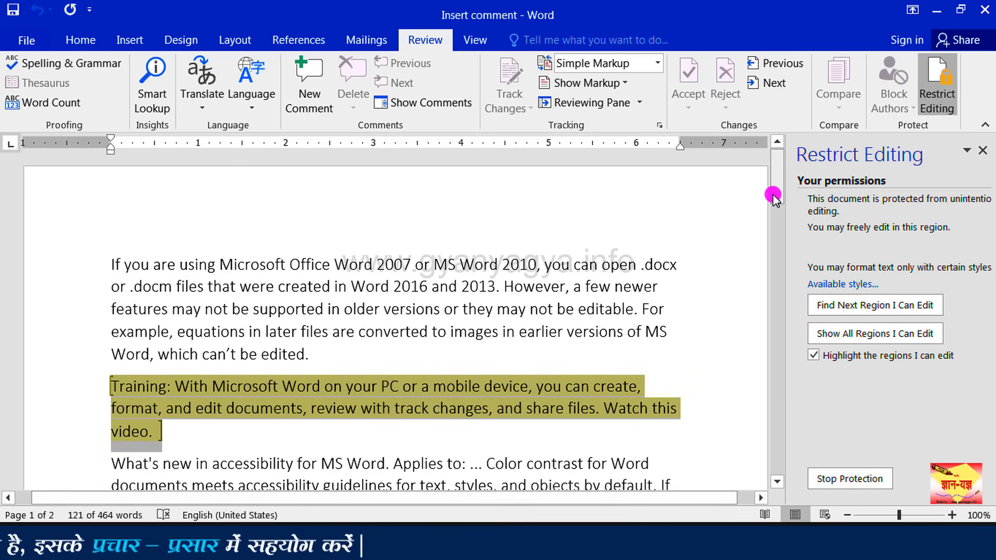
drag(776, 194, 776, 147)
Step: Add sample text 'Type your matter he' at the end of the Training paragraph
click(166, 446)
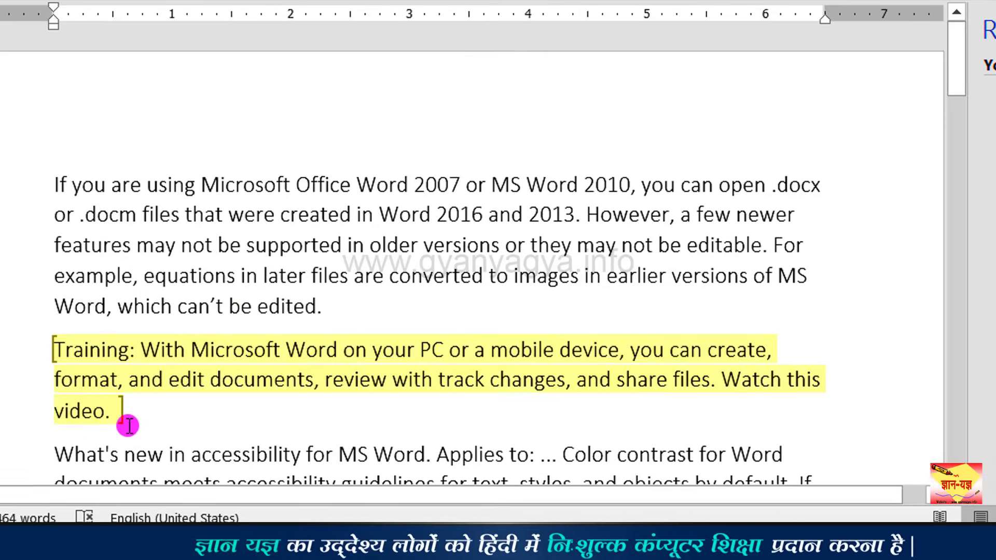
text(Type your matter here)
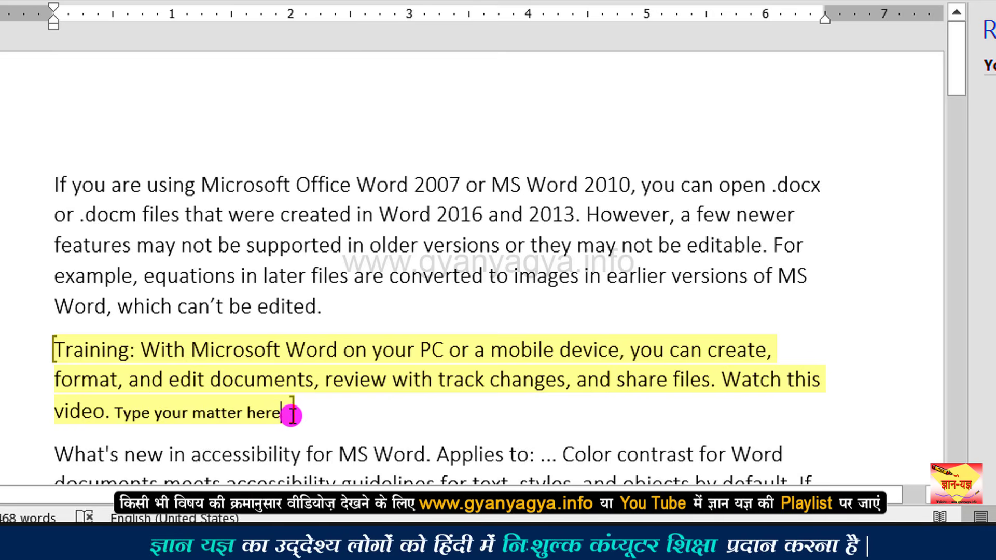
drag(161, 393, 57, 347)
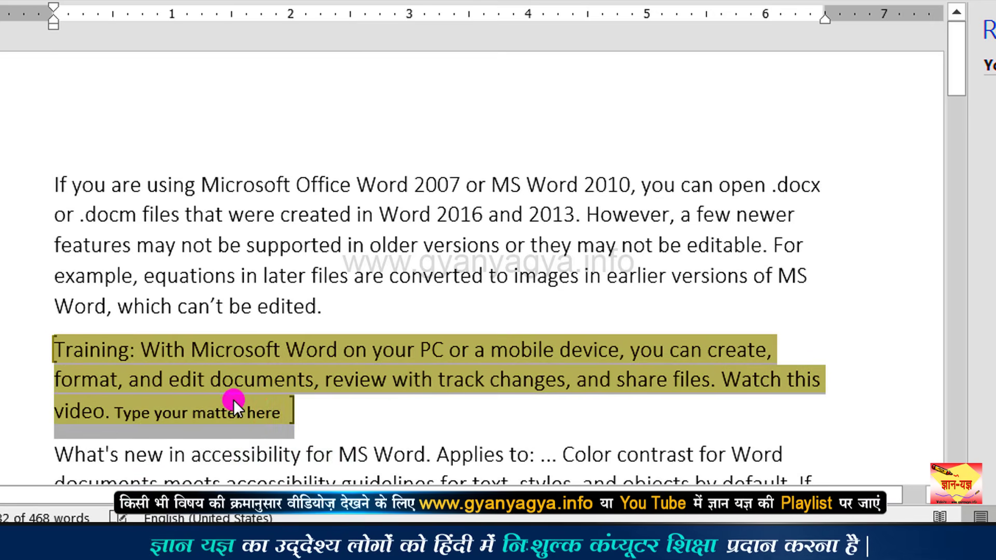
Step: Delete the sample text and 'Watch this video.' so the paragraph ends at 'and share files.'
click(279, 411)
key(BackSpace)
key(BackSpace)
key(BackSpace)
key(BackSpace)
key(BackSpace)
key(BackSpace)
key(BackSpace)
key(BackSpace)
key(BackSpace)
key(BackSpace)
key(BackSpace)
key(BackSpace)
key(BackSpace)
key(BackSpace)
key(BackSpace)
key(BackSpace)
key(BackSpace)
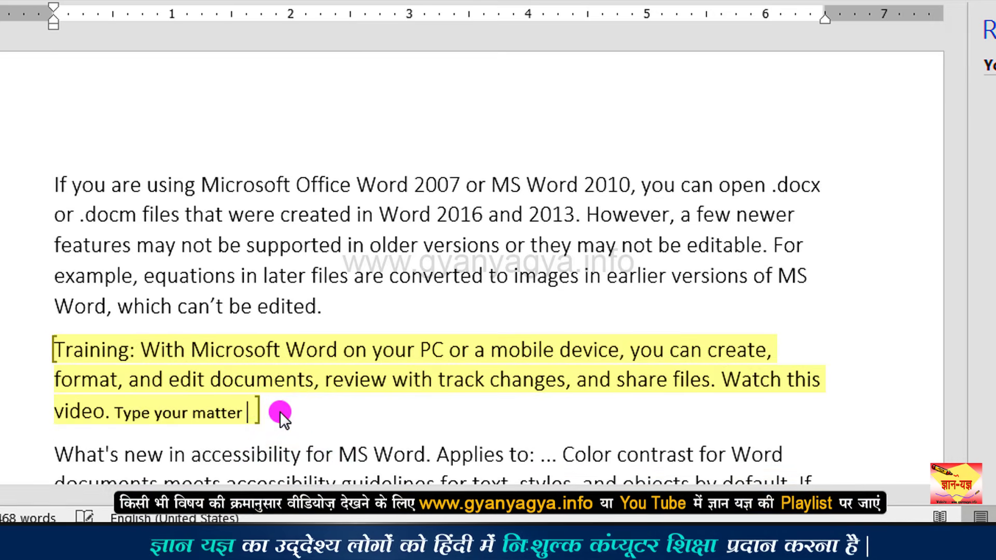
key(BackSpace)
key(BackSpace)
key(BackSpace)
key(BackSpace)
key(BackSpace)
key(BackSpace)
key(BackSpace)
key(BackSpace)
key(BackSpace)
key(BackSpace)
key(BackSpace)
key(BackSpace)
key(BackSpace)
key(BackSpace)
key(BackSpace)
key(BackSpace)
key(BackSpace)
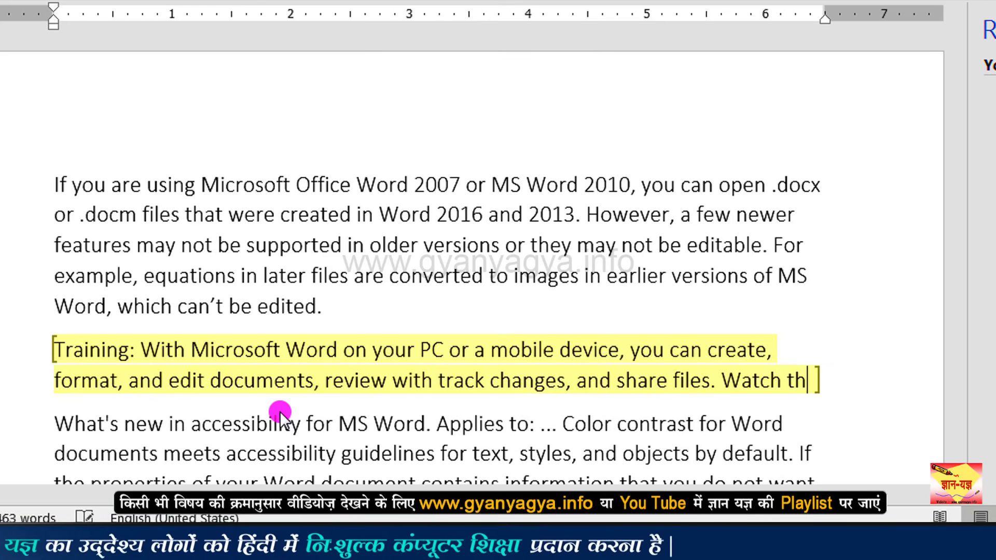
key(BackSpace)
key(BackSpace)
key(BackSpace)
key(BackSpace)
key(BackSpace)
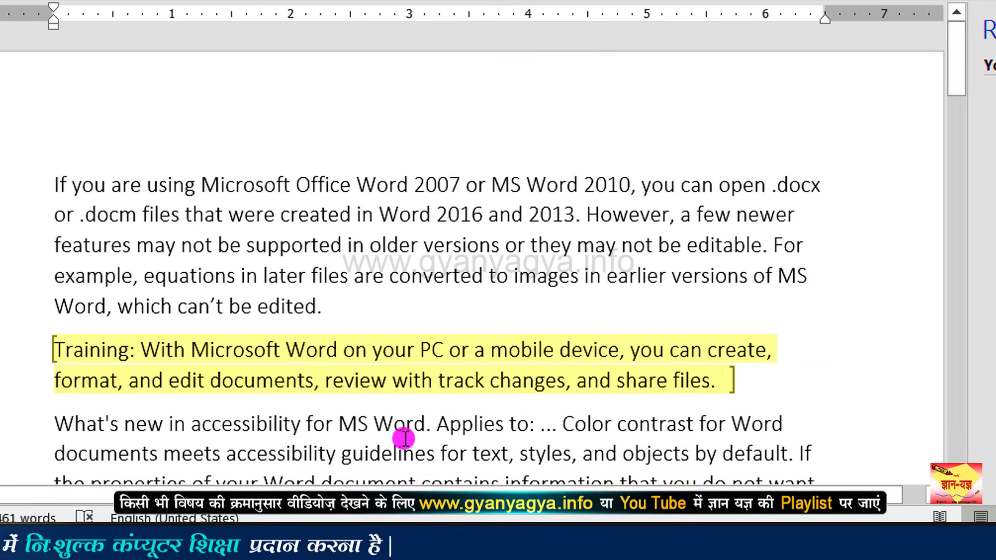
drag(721, 383, 80, 349)
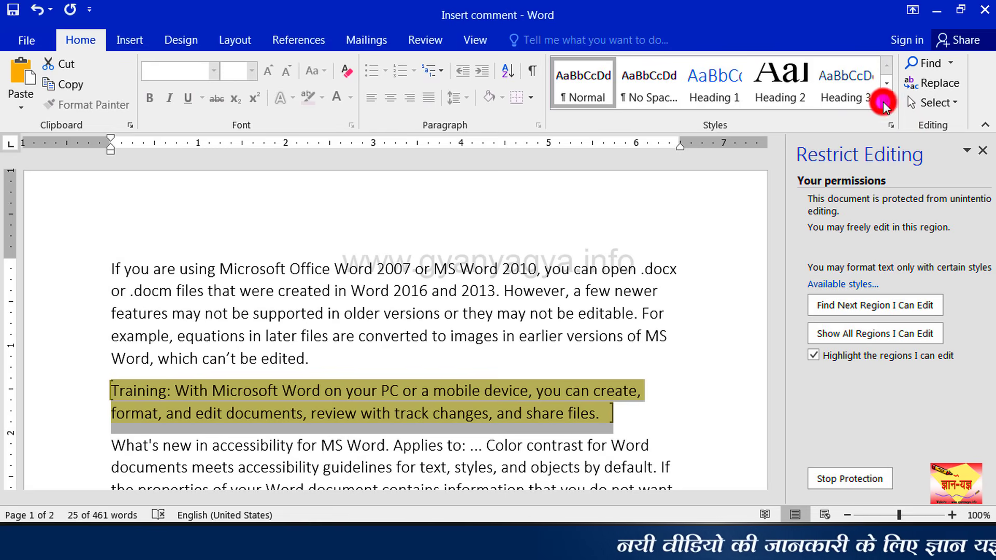
Step: Apply the Quote style from the Styles gallery to the Training paragraph
click(885, 103)
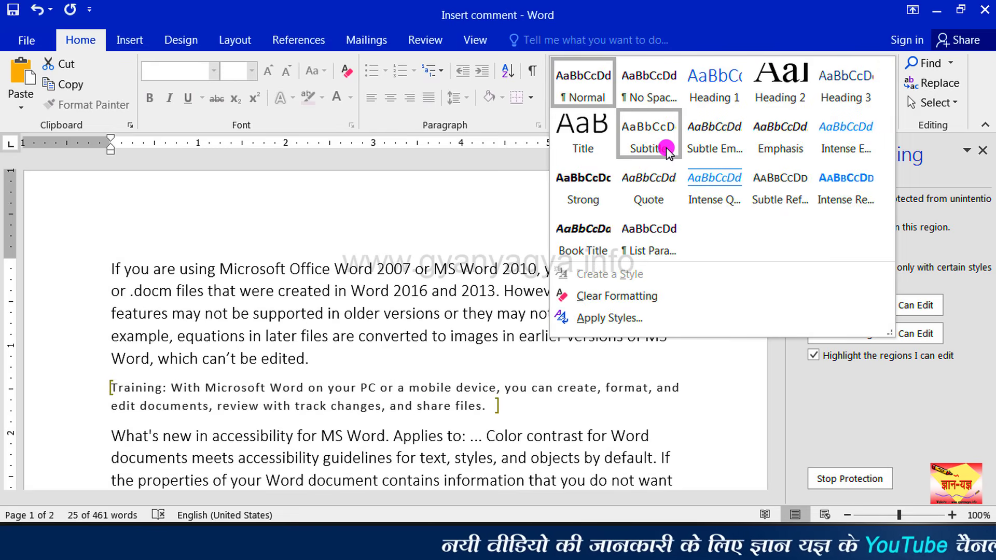
click(666, 186)
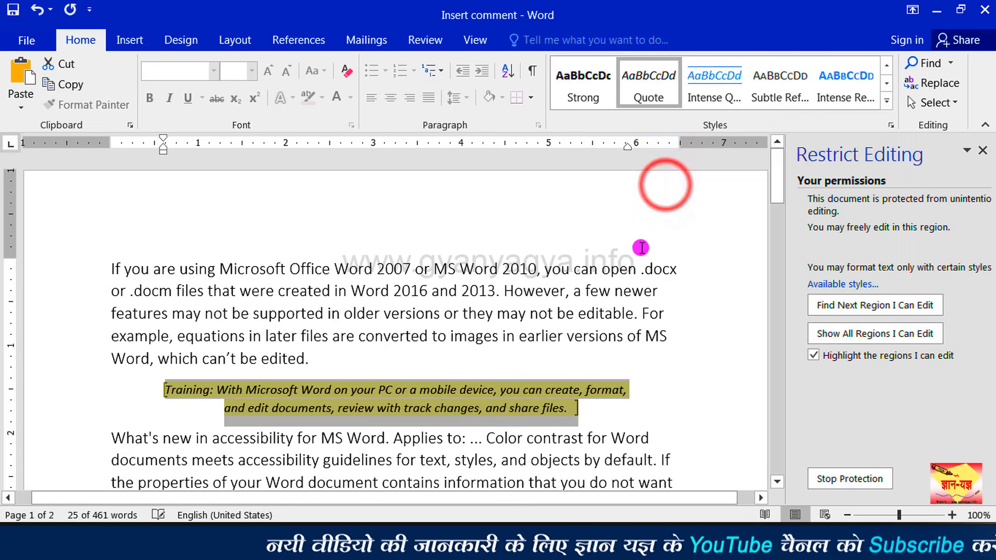
click(570, 420)
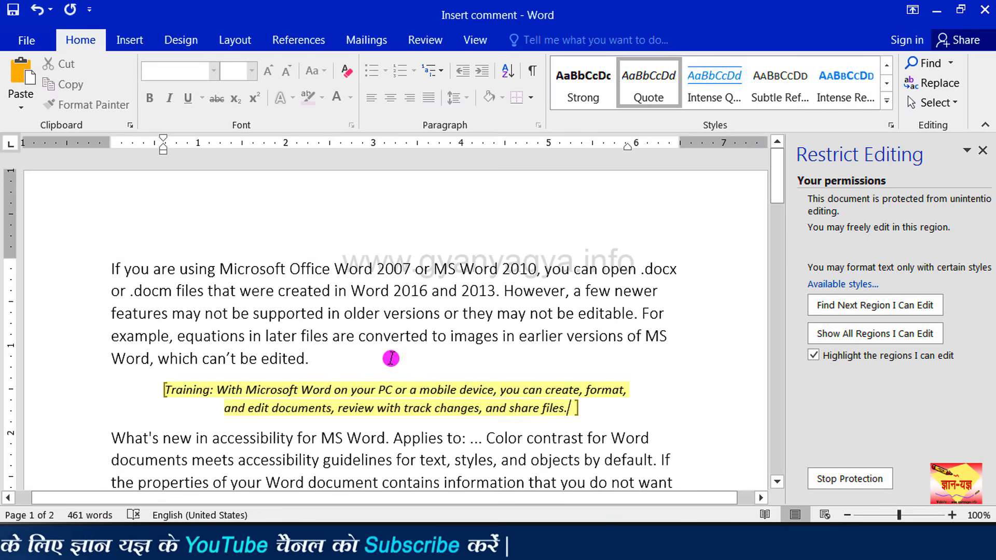
click(320, 330)
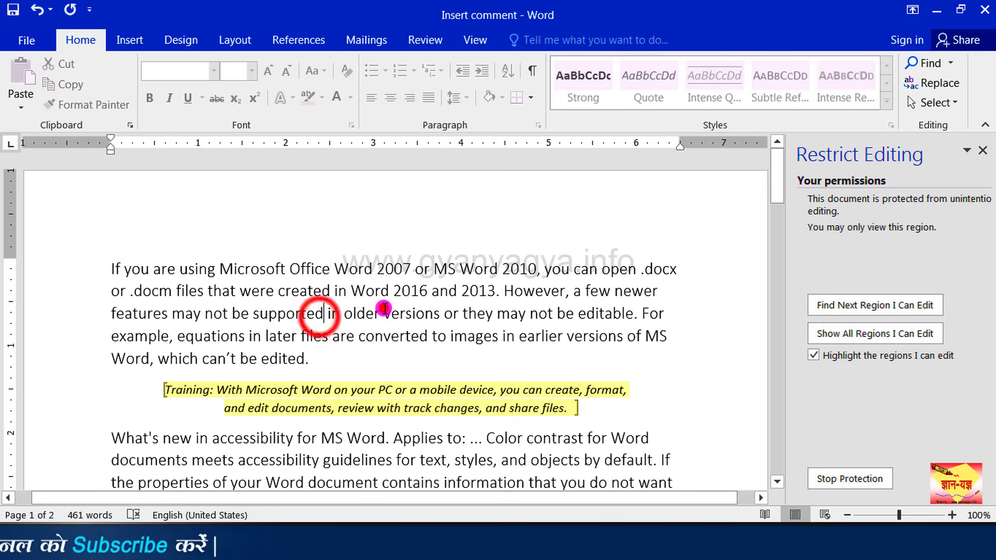
click(384, 309)
click(354, 358)
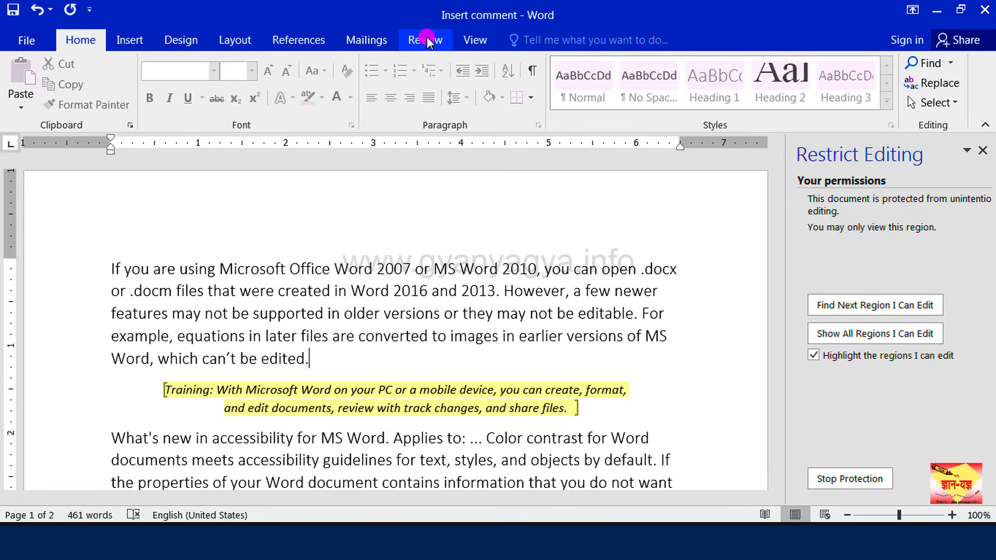
Step: Stop protection with the password and append 'now you can edit anywhere' to the first paragraph
click(426, 40)
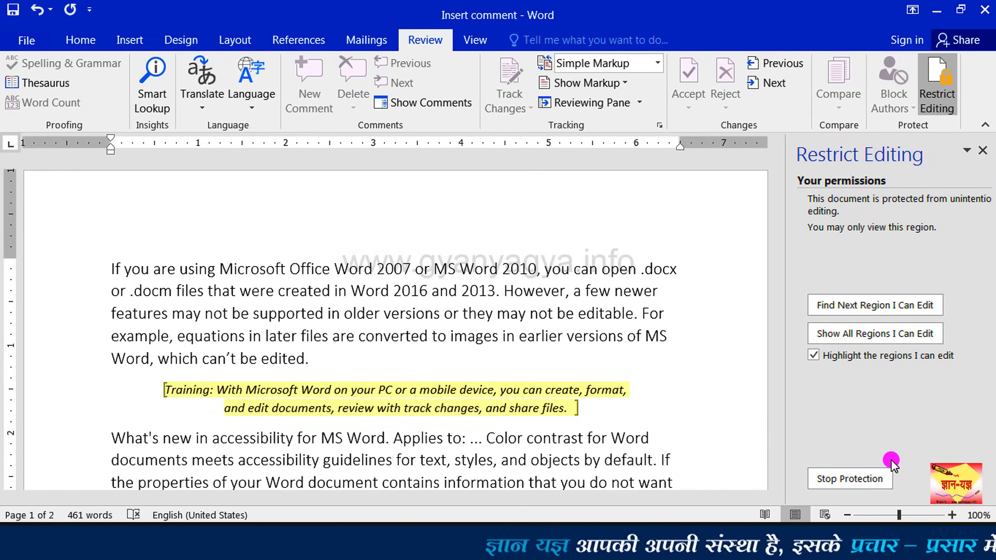
click(871, 481)
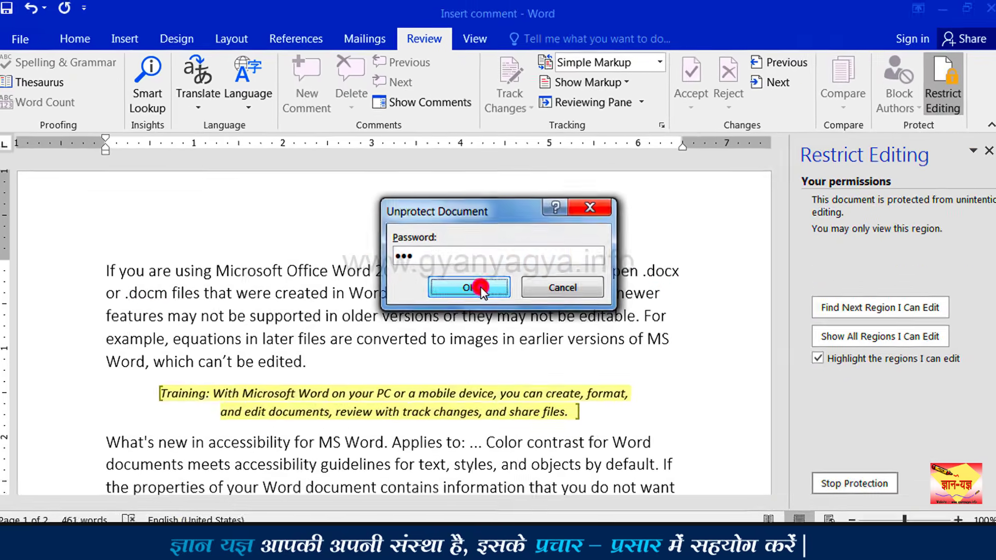
click(472, 388)
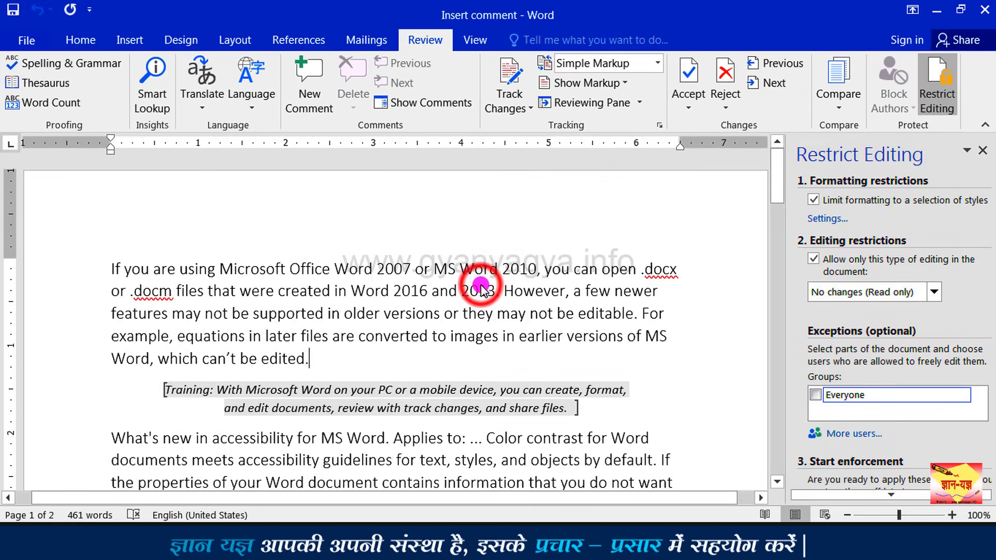
click(367, 352)
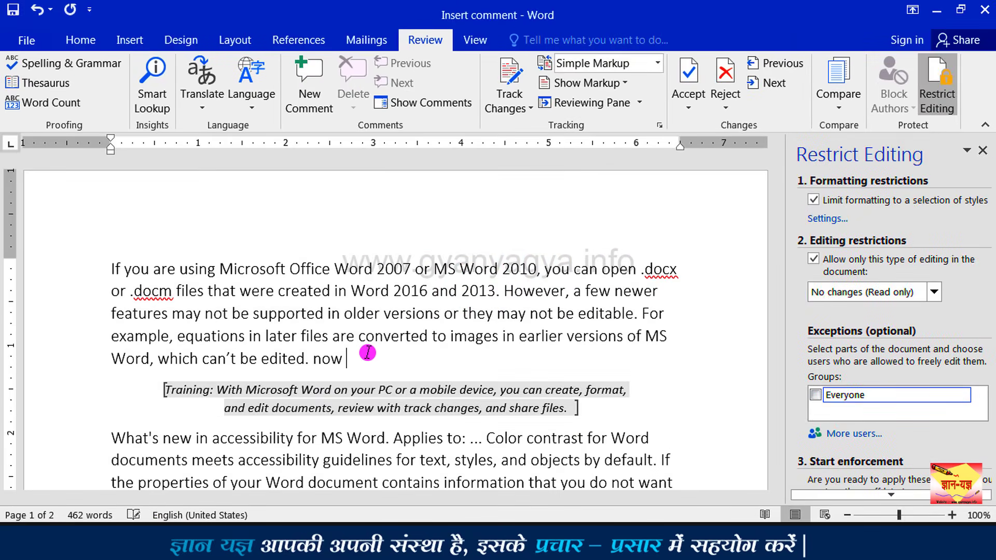
text(now you can)
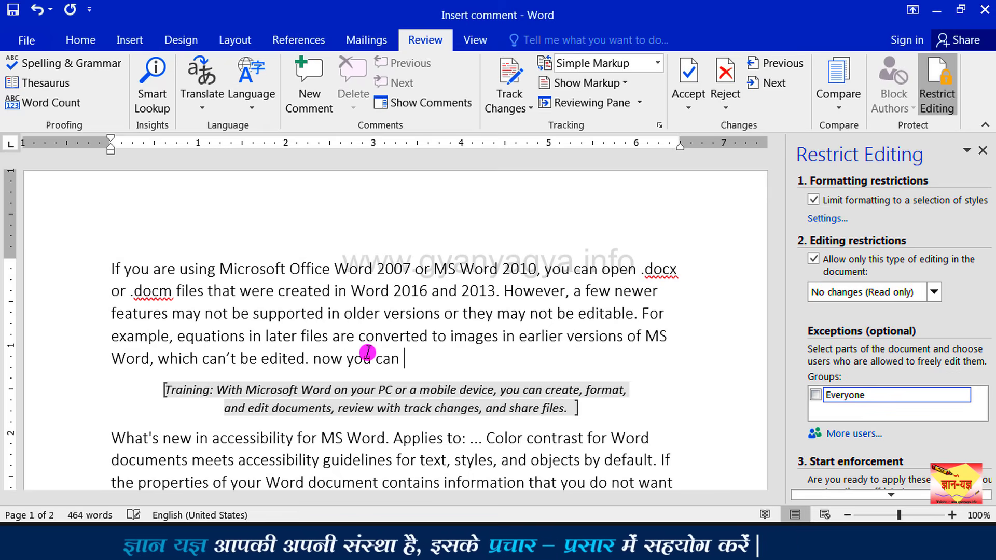
text( edit anywhere)
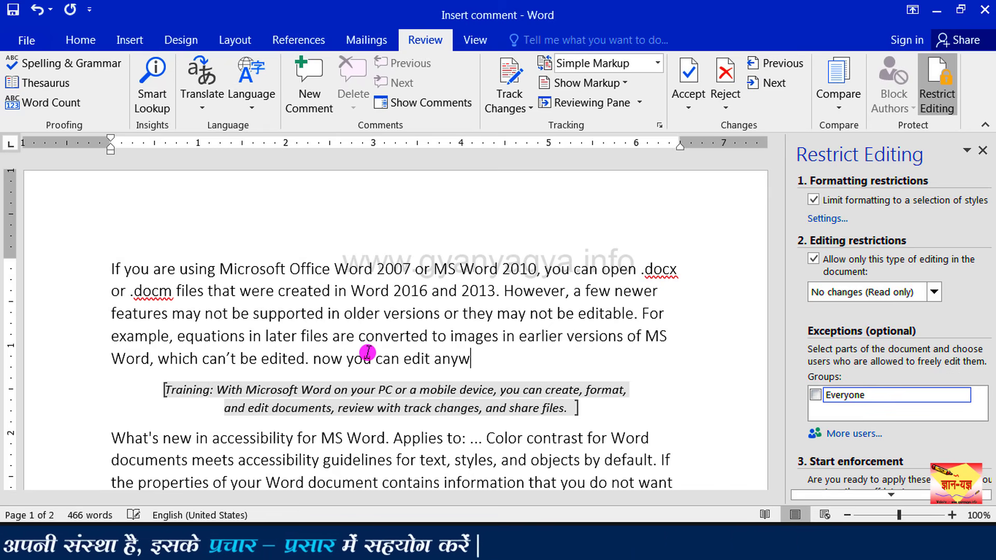